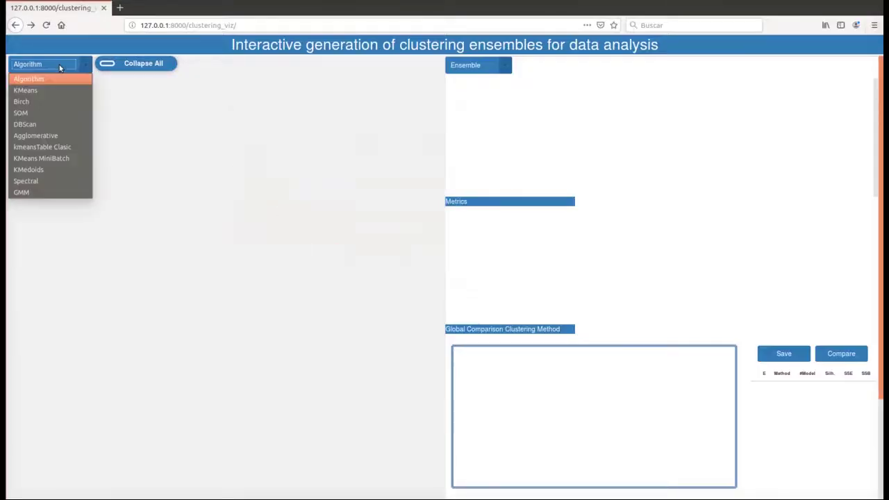
# Add KMeans, Birch and SOM clustering panels from the Algorithm list
pyautogui.click(51, 89)
pyautogui.click(49, 64)
pyautogui.click(46, 99)
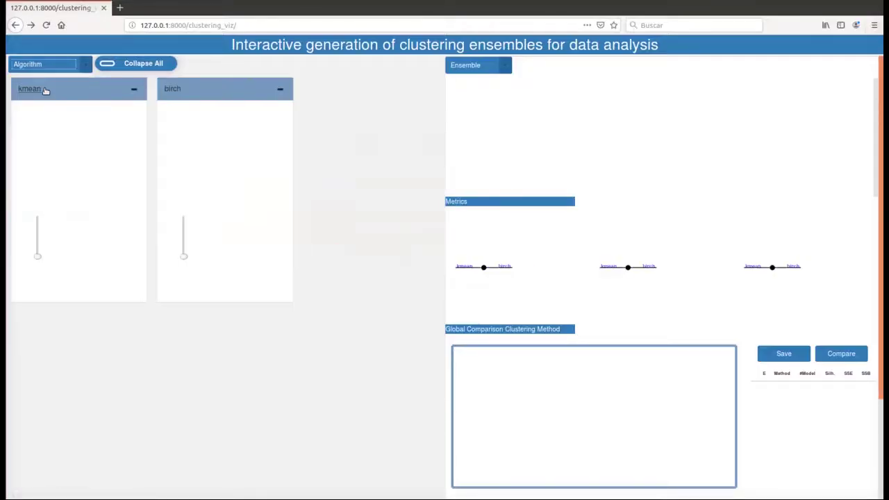
pyautogui.click(44, 64)
pyautogui.click(44, 113)
# Add Spectral, GMM and Agglomerative panels, then run kmeans with 4 clusters
pyautogui.click(42, 66)
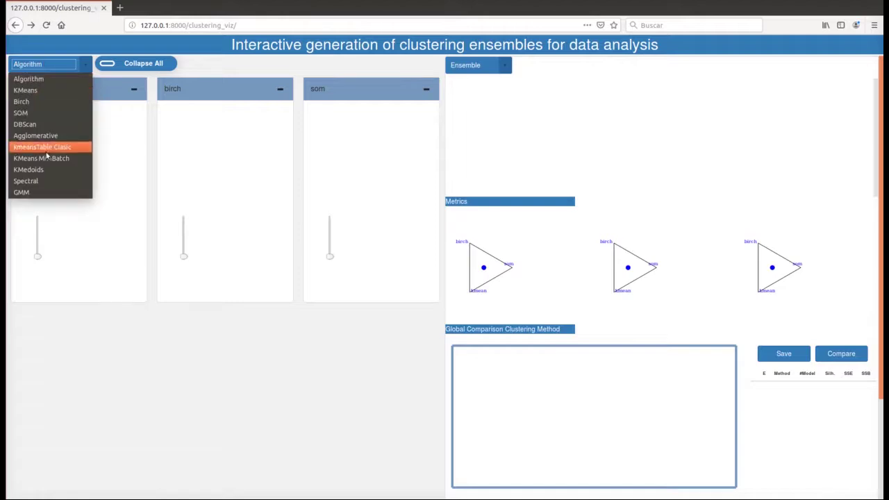
pyautogui.click(47, 182)
pyautogui.click(40, 64)
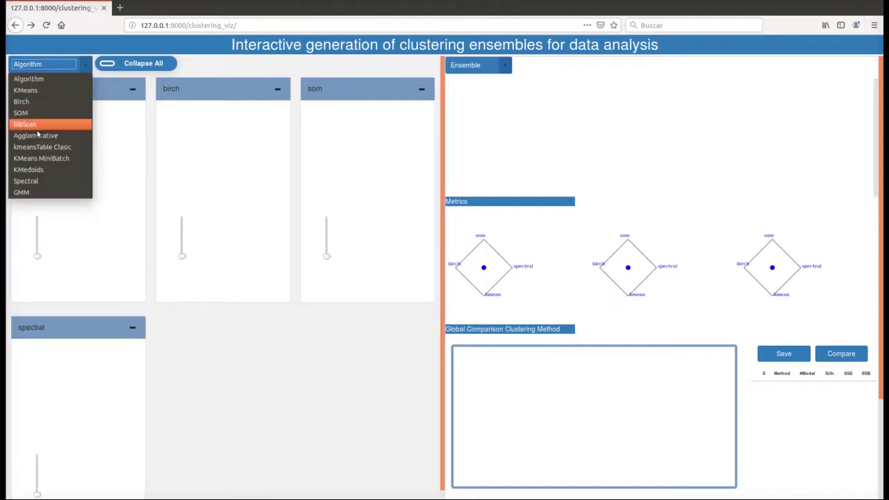
pyautogui.click(37, 192)
pyautogui.click(43, 66)
pyautogui.click(48, 223)
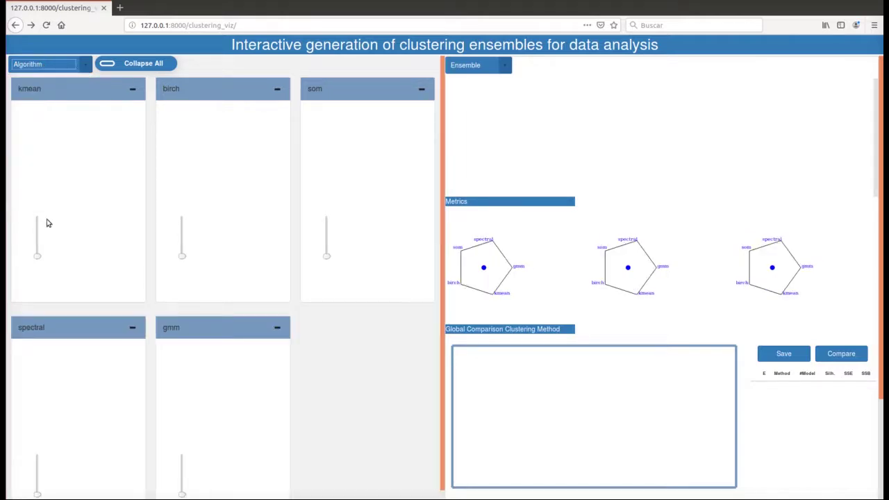
pyautogui.click(38, 255)
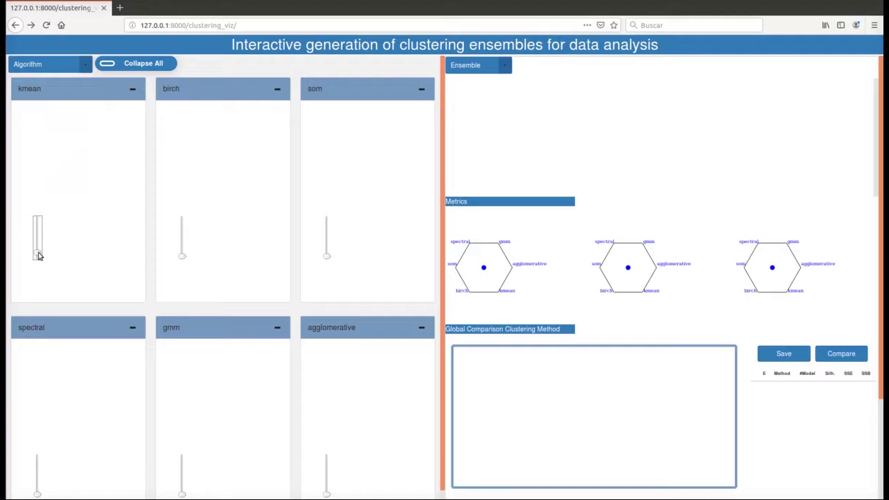
# Cluster birch into 3, som 5, spectral 4, gmm 4, agglomerative 3, then collapse all panels
pyautogui.click(181, 255)
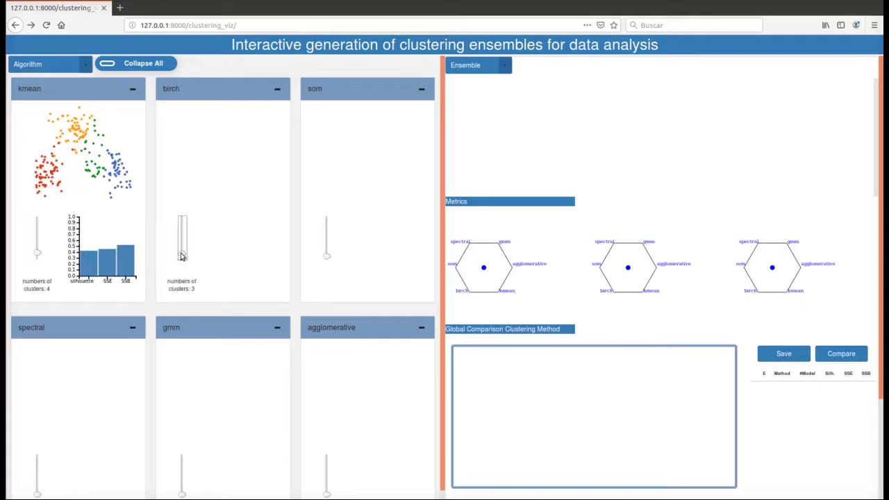
pyautogui.click(326, 255)
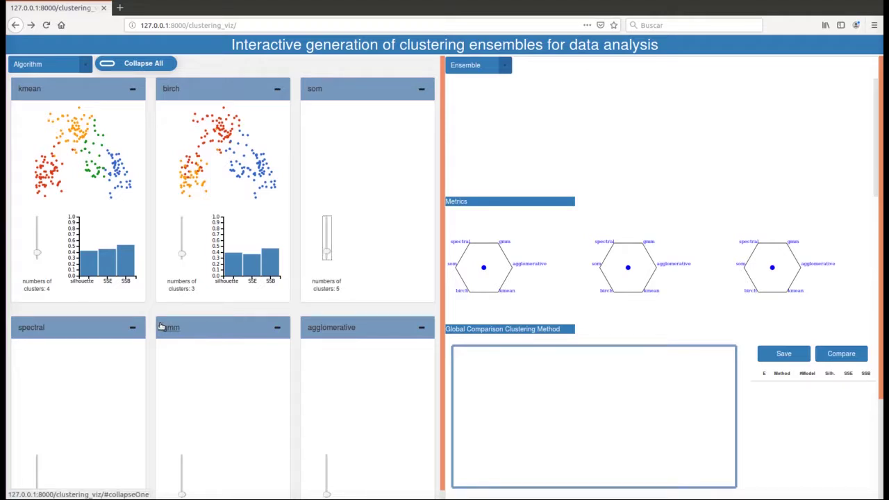
pyautogui.scroll(-1, 151, 334)
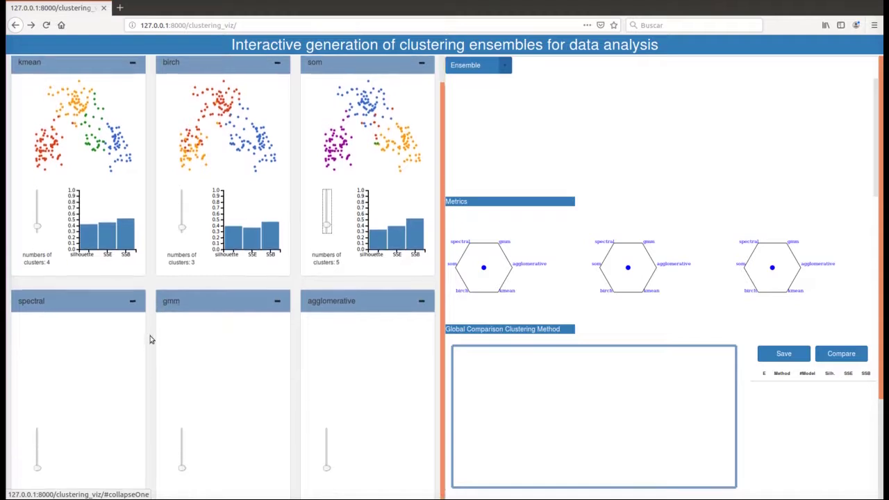
pyautogui.click(37, 462)
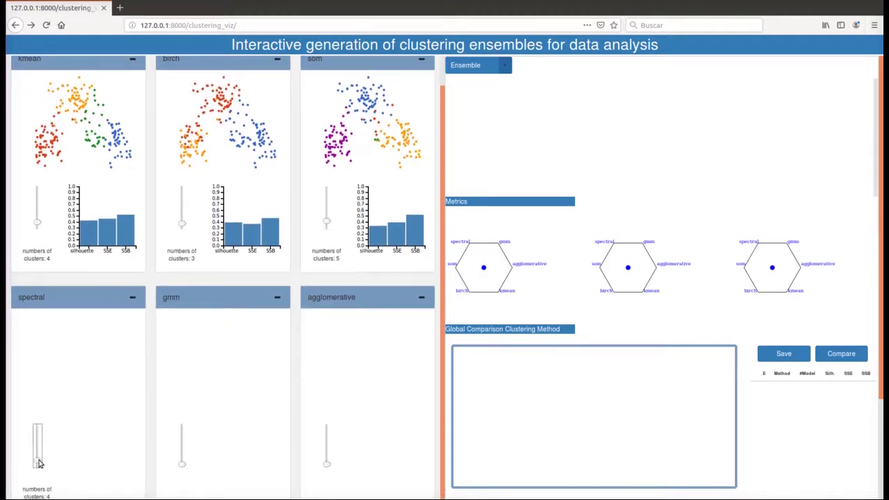
pyautogui.click(182, 463)
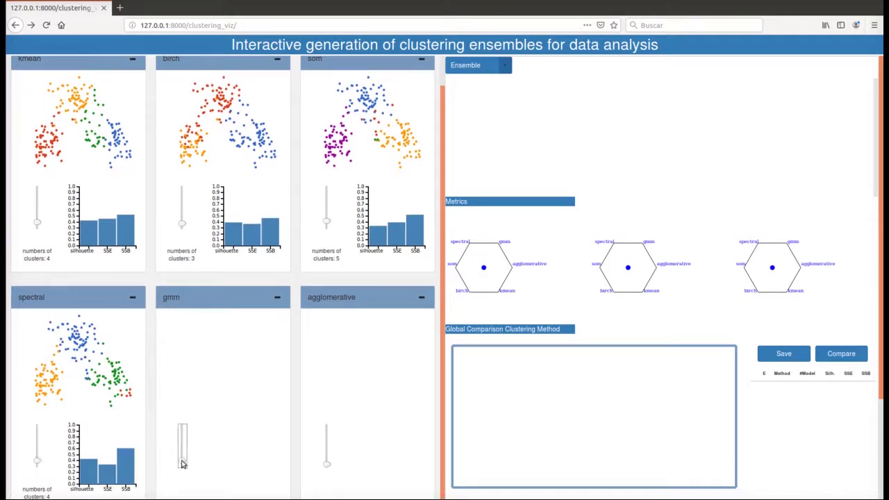
pyautogui.click(326, 464)
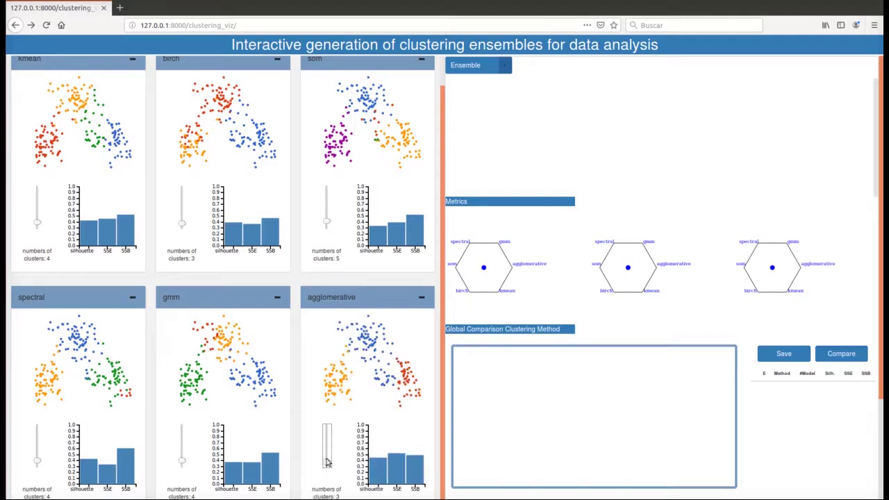
pyautogui.scroll(1, 364, 379)
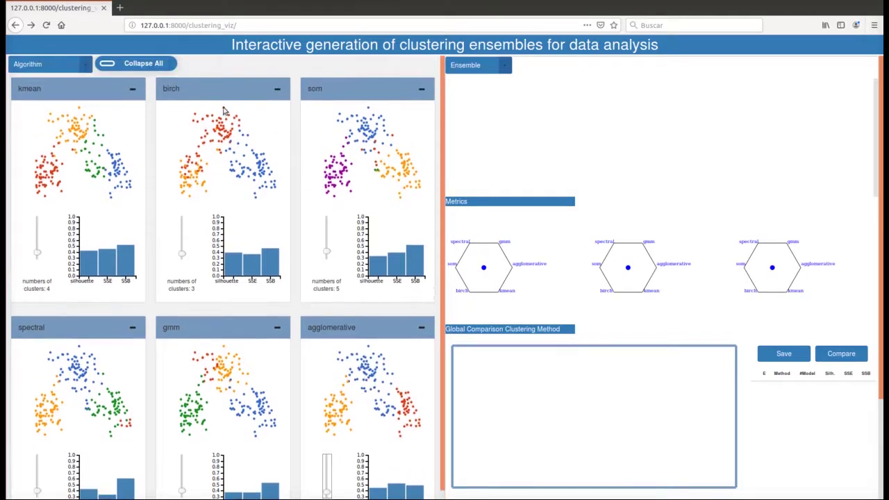
pyautogui.click(144, 63)
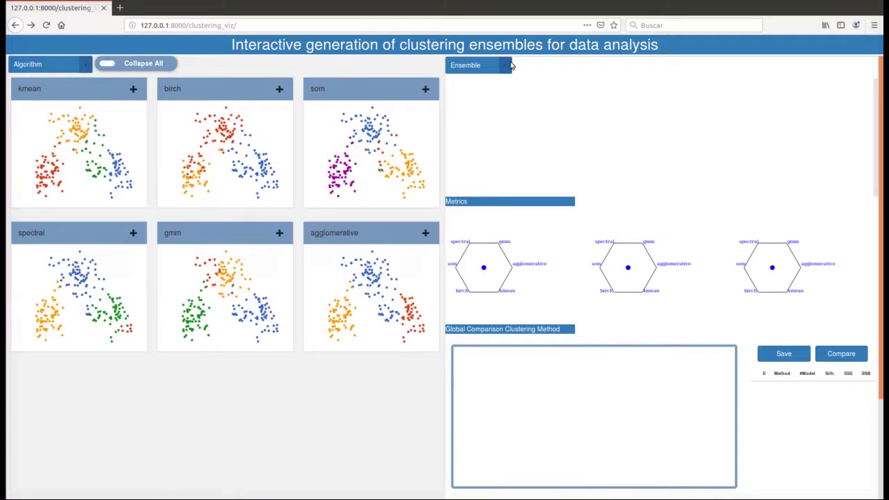
# Build a Voting ensemble combining the six clustering algorithms
pyautogui.click(502, 66)
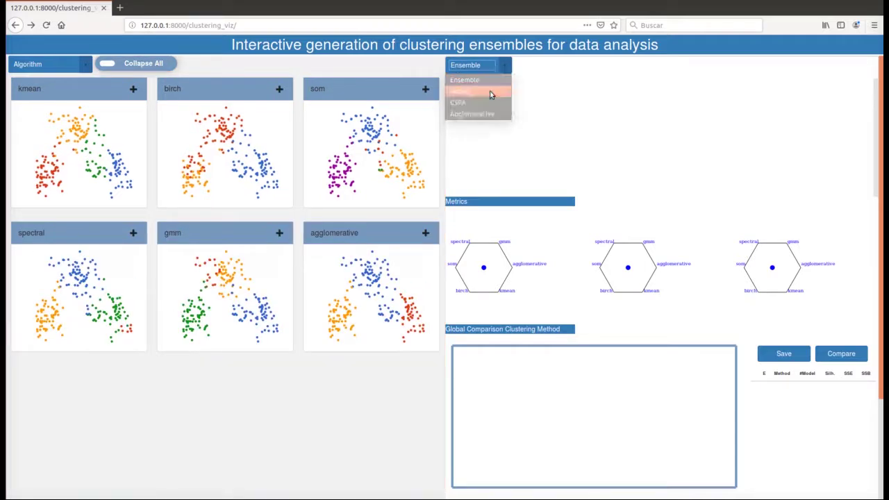
pyautogui.click(490, 92)
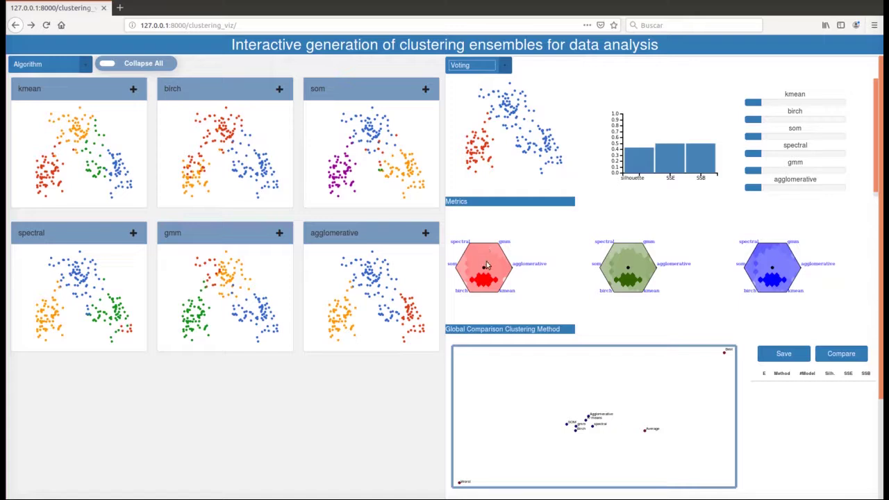
# Save the equal-weight Voting ensemble as E1, then a som-weighted version as E2
pyautogui.moveTo(486, 268); pyautogui.dragTo(483, 268)
pyautogui.click(776, 355)
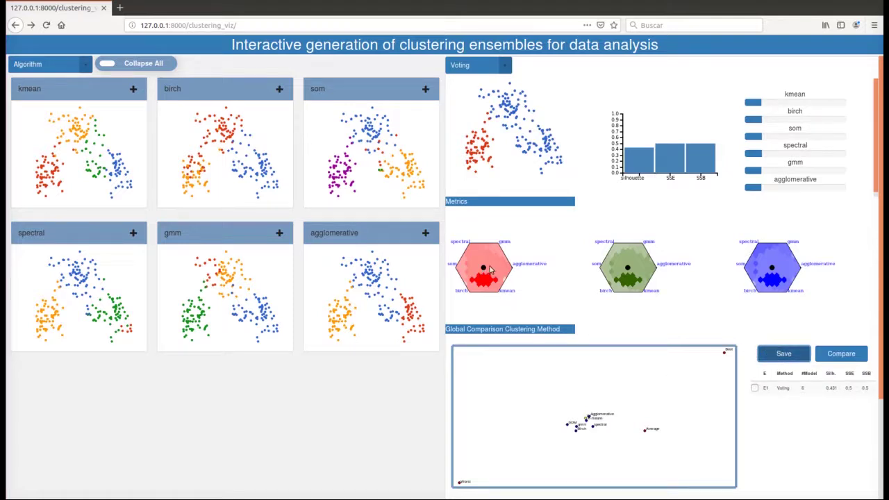
pyautogui.click(468, 266)
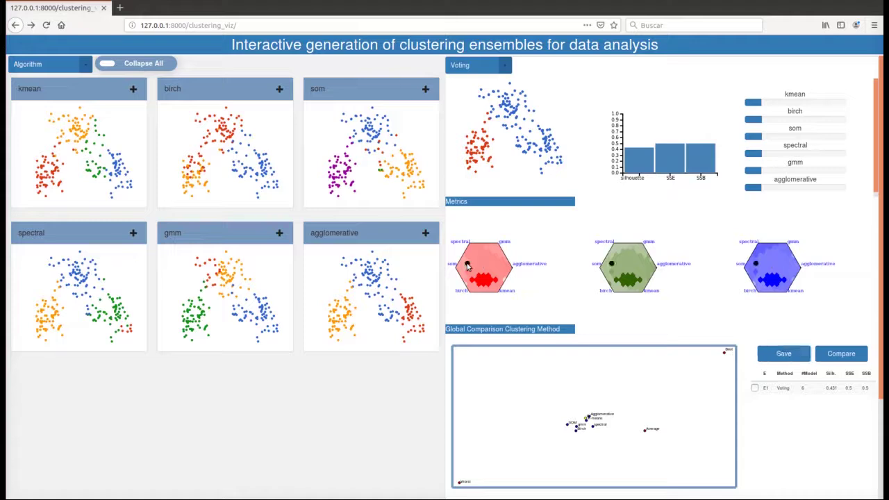
pyautogui.click(795, 355)
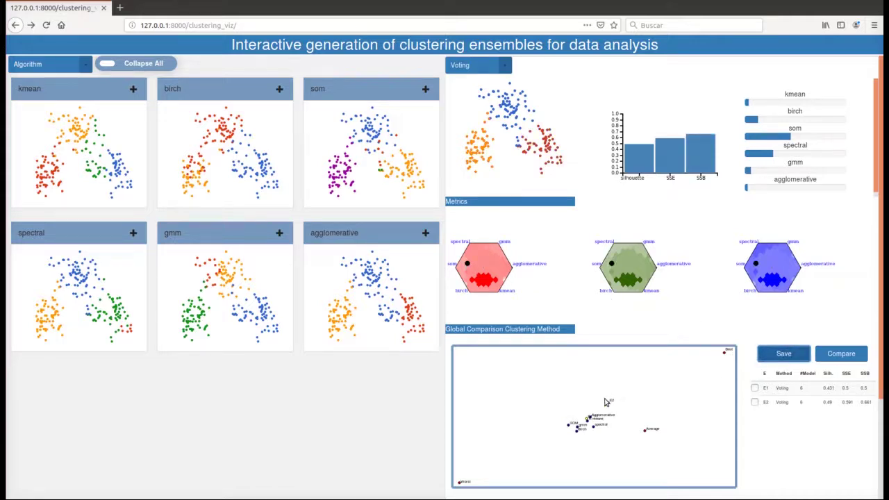
# Tick E1 and E2 in the saved ensembles table for comparison
pyautogui.click(755, 387)
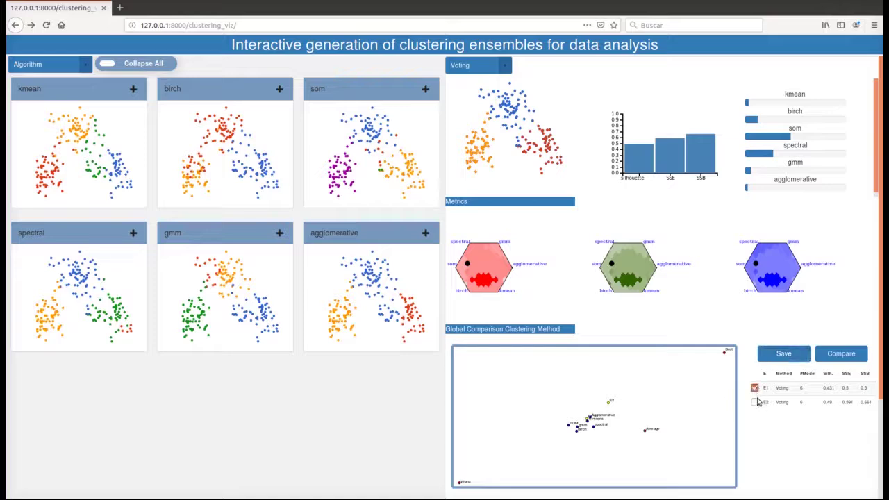
pyautogui.click(755, 403)
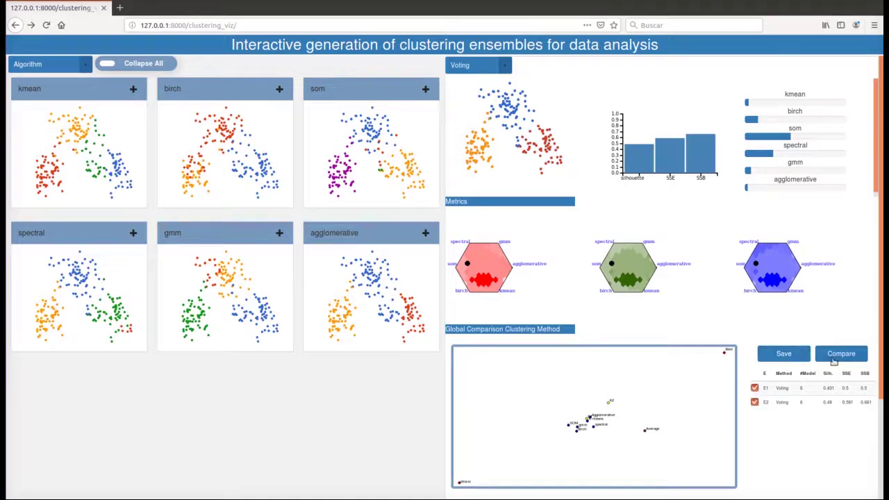